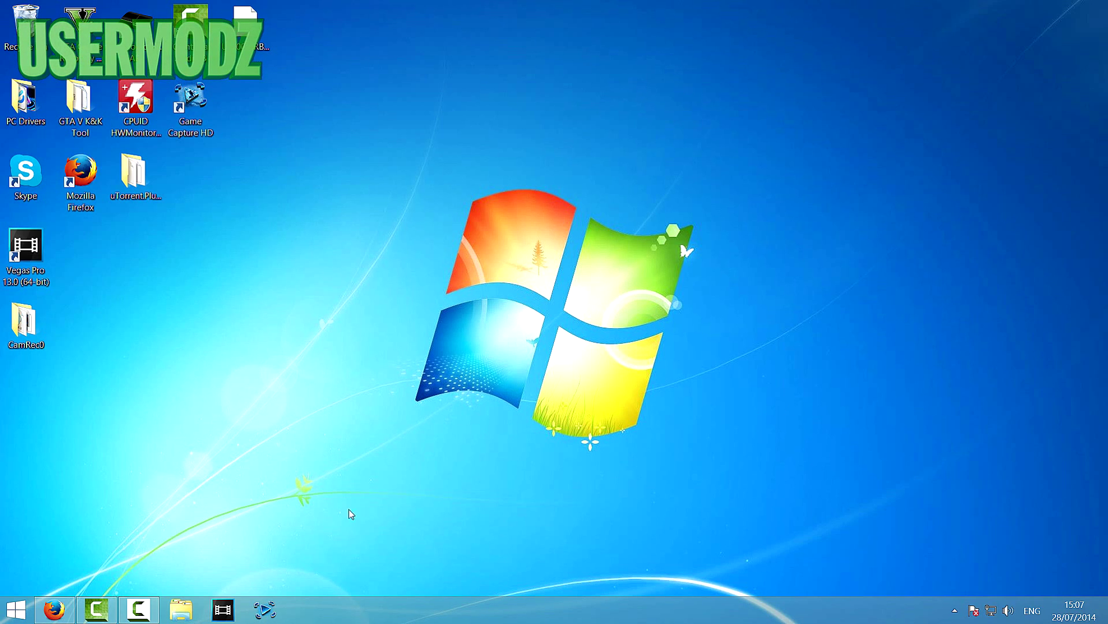
Copy UP0001-RBGUPDATE_00-HIJAMHOSTER00460.pkg from the desktop to the root of Removable Disk (E:).
left_click(174, 613)
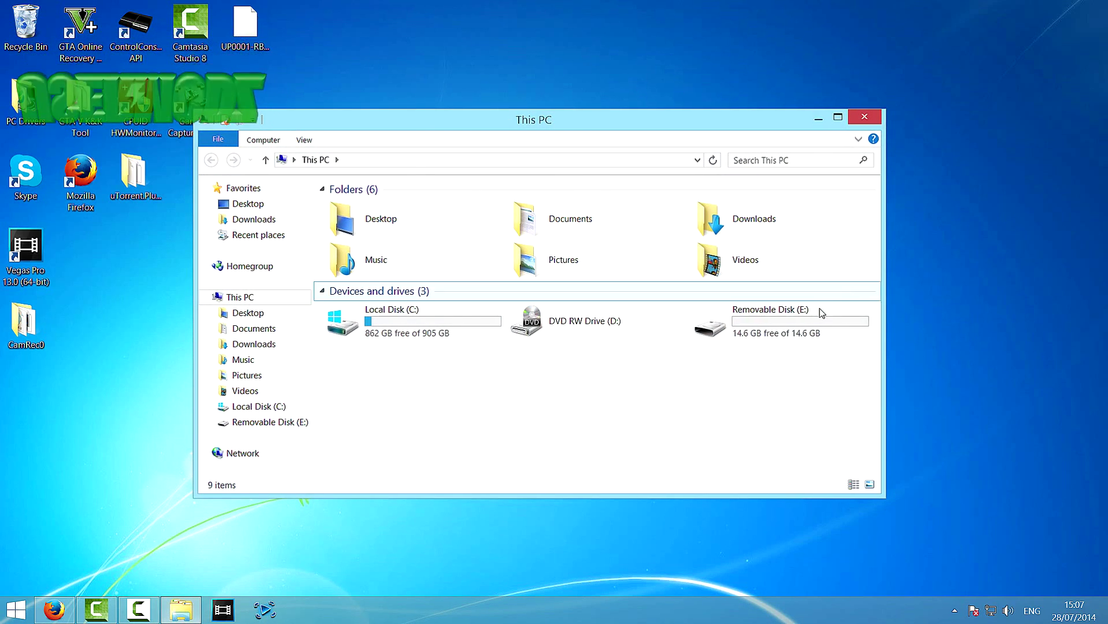
double_click(752, 318)
left_click_drag(477, 125, 529, 133)
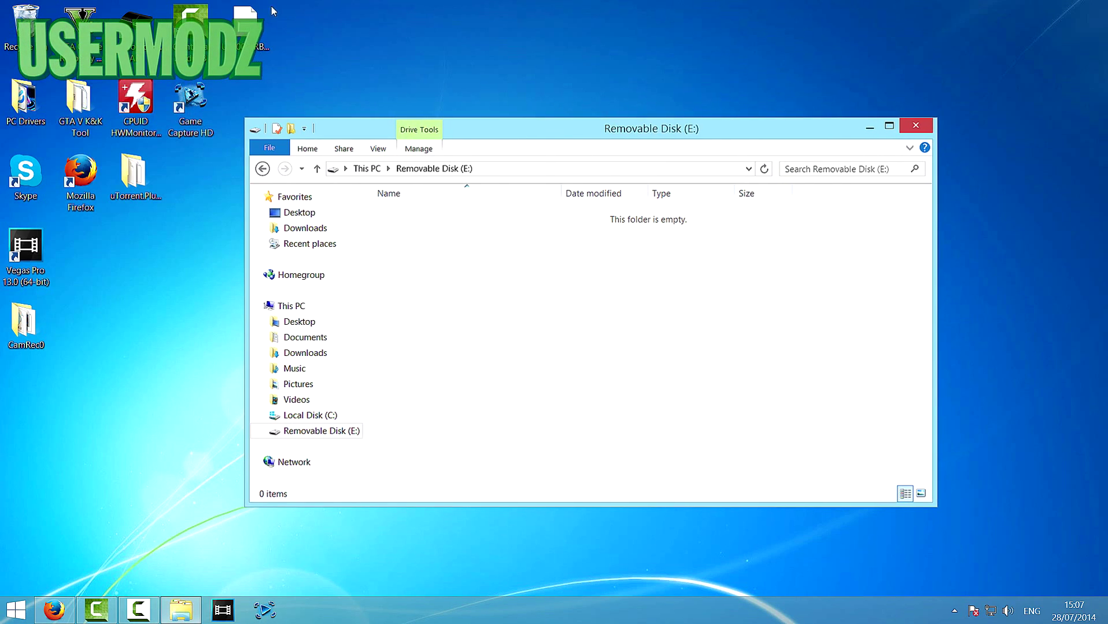
left_click(260, 30)
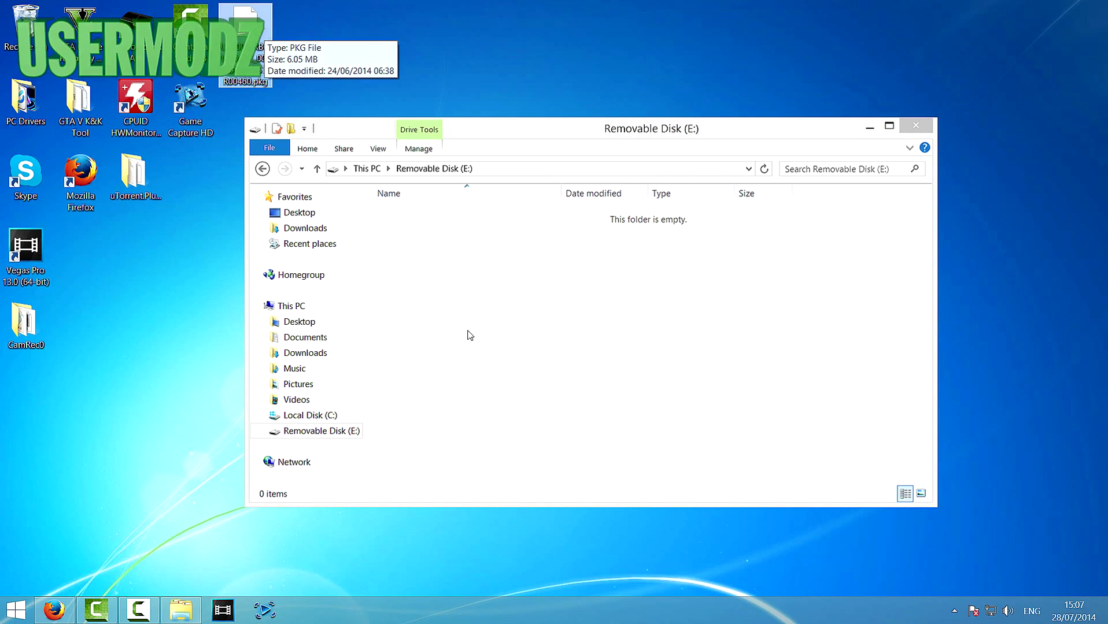
left_click(360, 197)
left_click(262, 169)
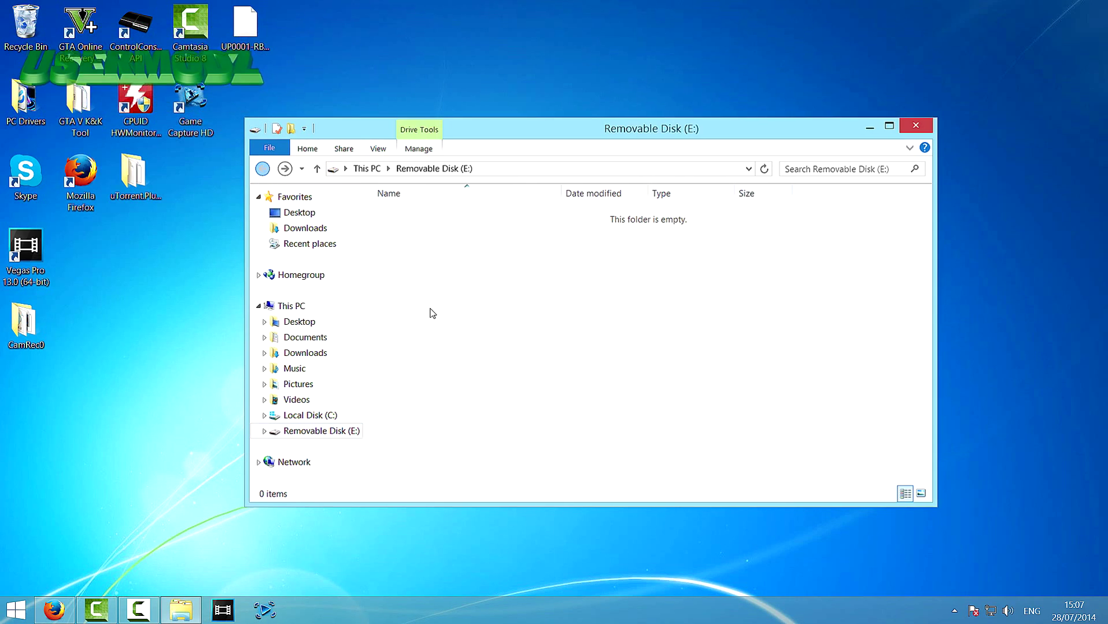
right_click(248, 9)
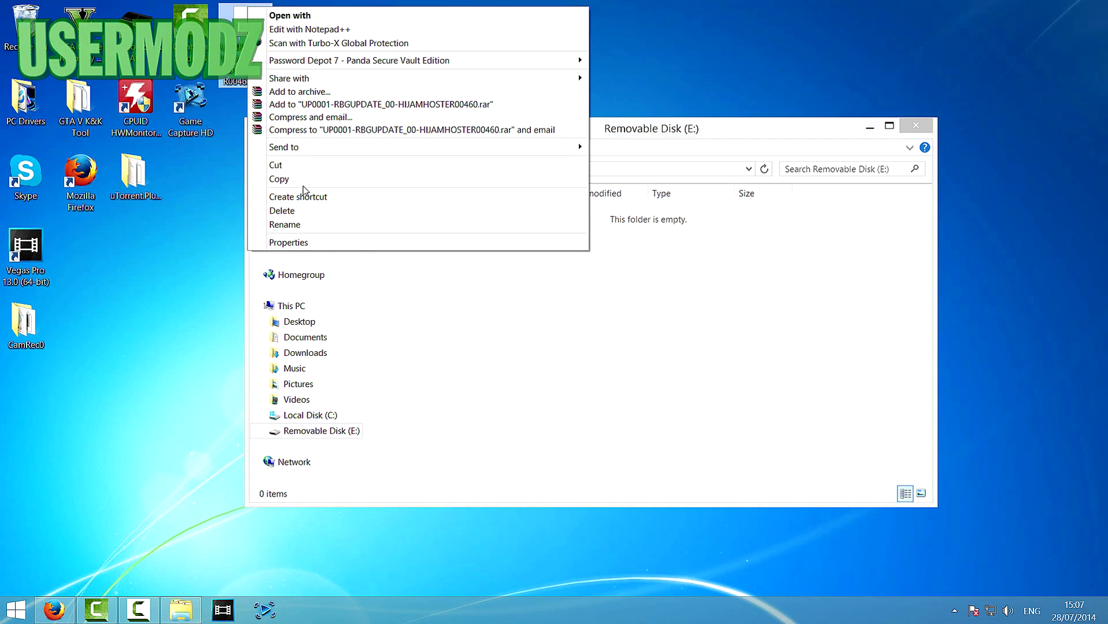
left_click(278, 179)
right_click(623, 247)
left_click(661, 348)
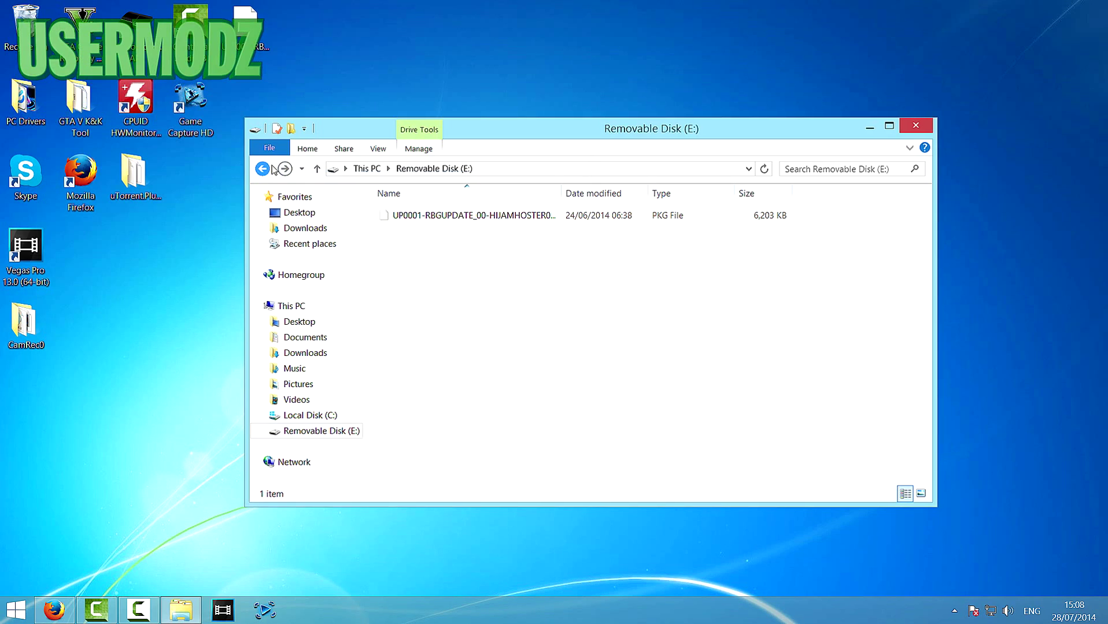
Close the removable disk's window and safely eject the mass storage device.
left_click(909, 132)
left_click(954, 611)
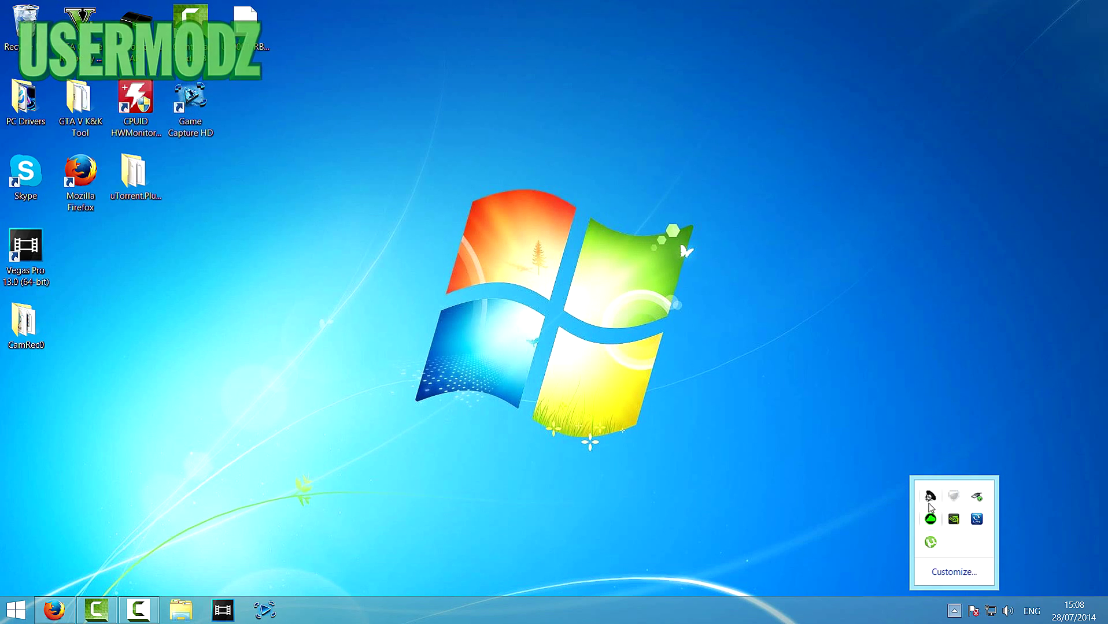
left_click(976, 520)
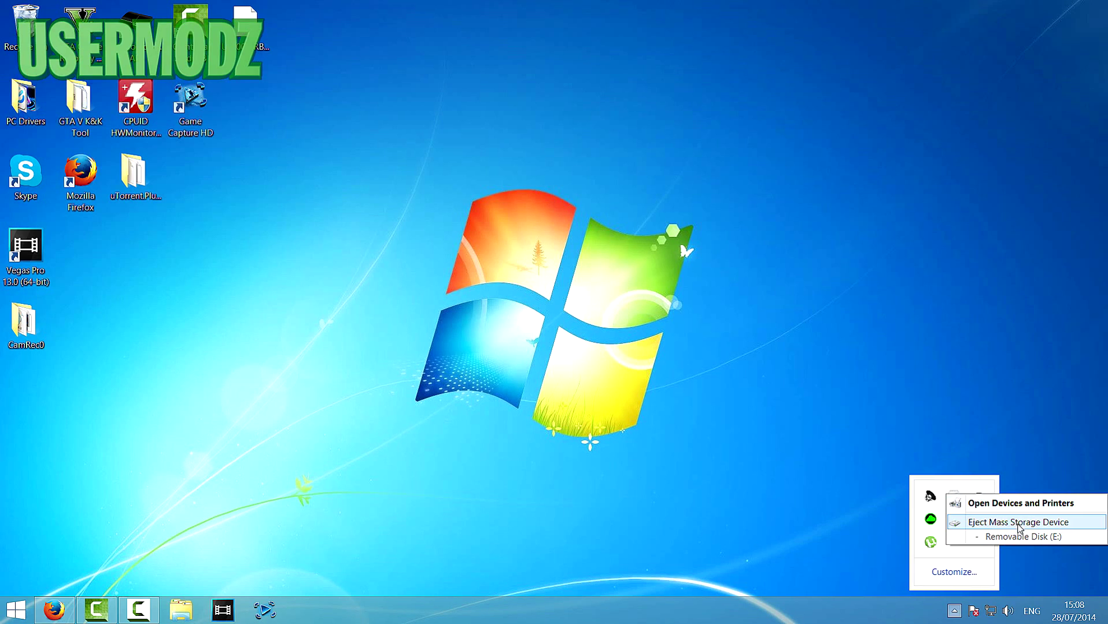
left_click(1017, 523)
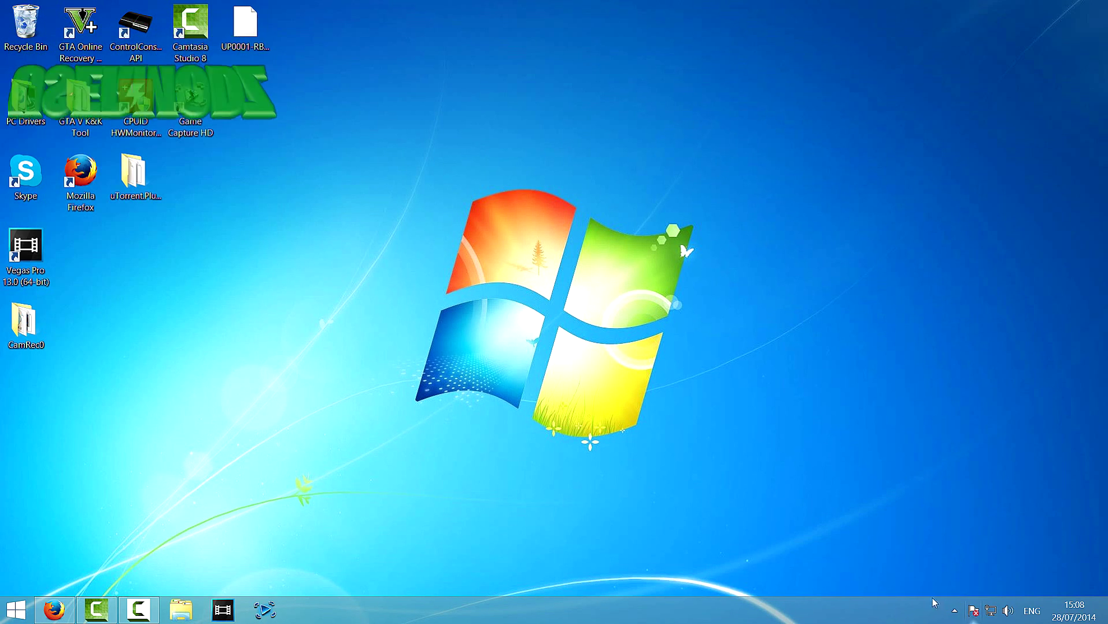
left_click_drag(619, 425, 391, 341)
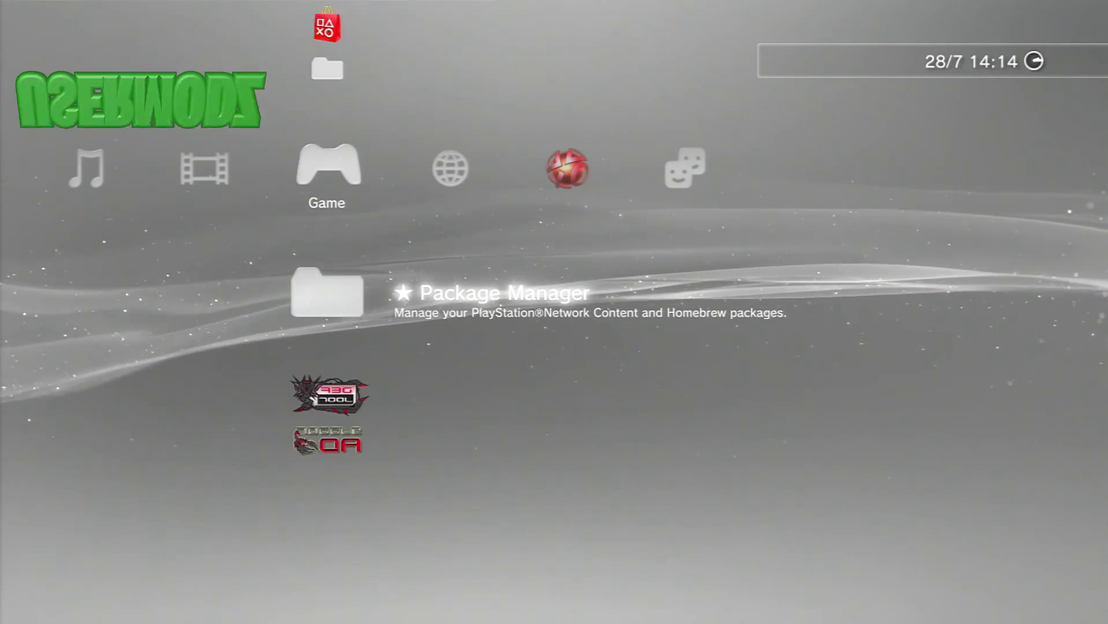
On the PS3, launch Rebug Toolbox and switch System Mode to Normal.
key("Down")
key("Down")
key("Up")
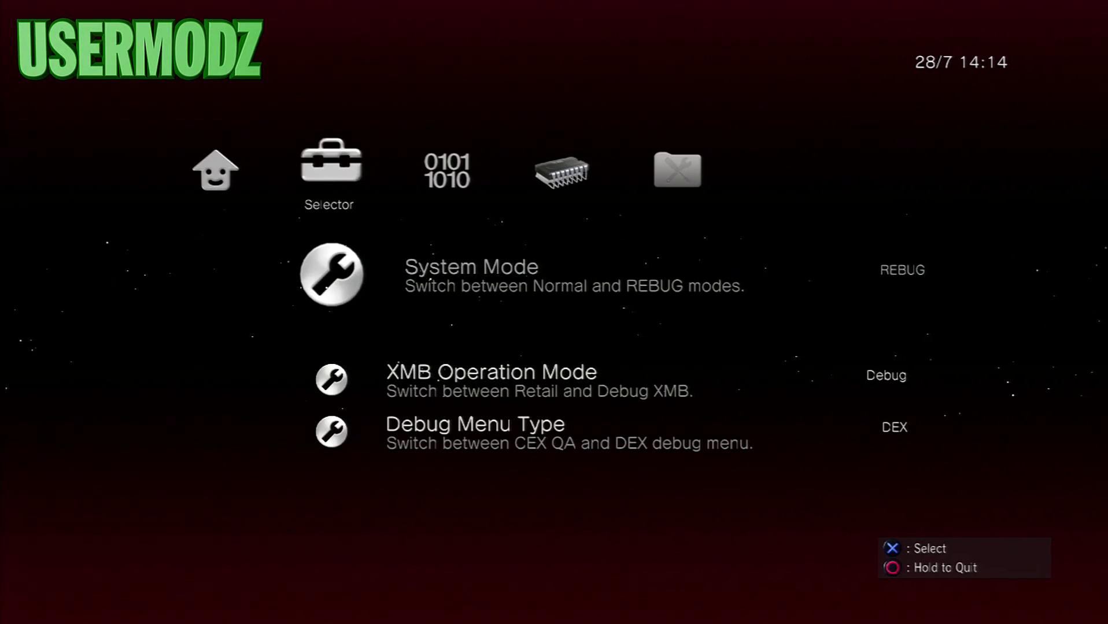
key("Return")
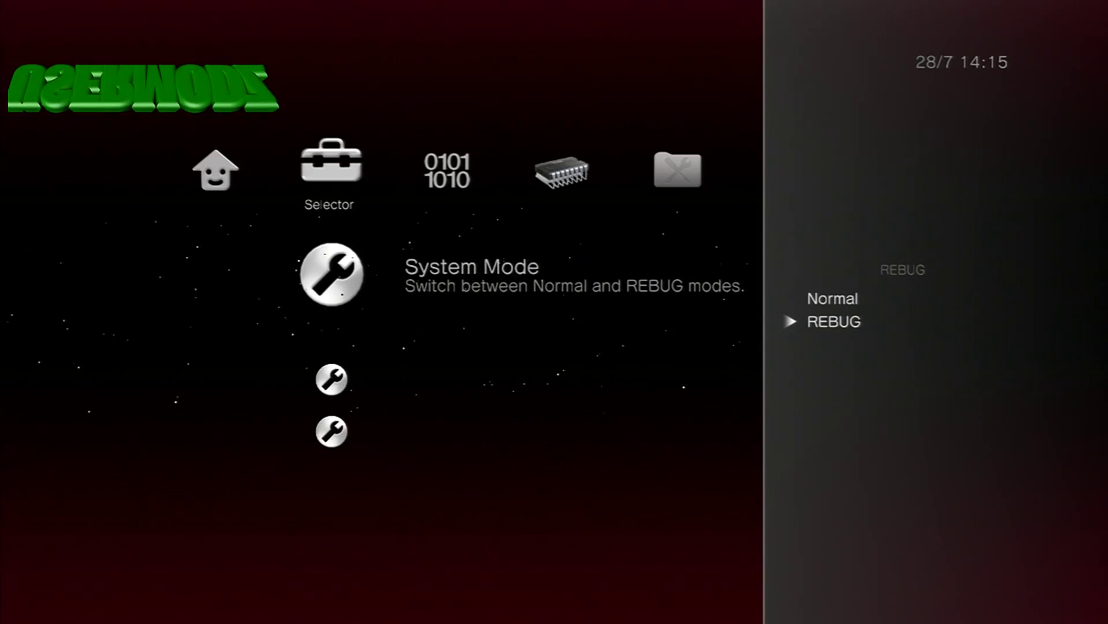
left_click(832, 299)
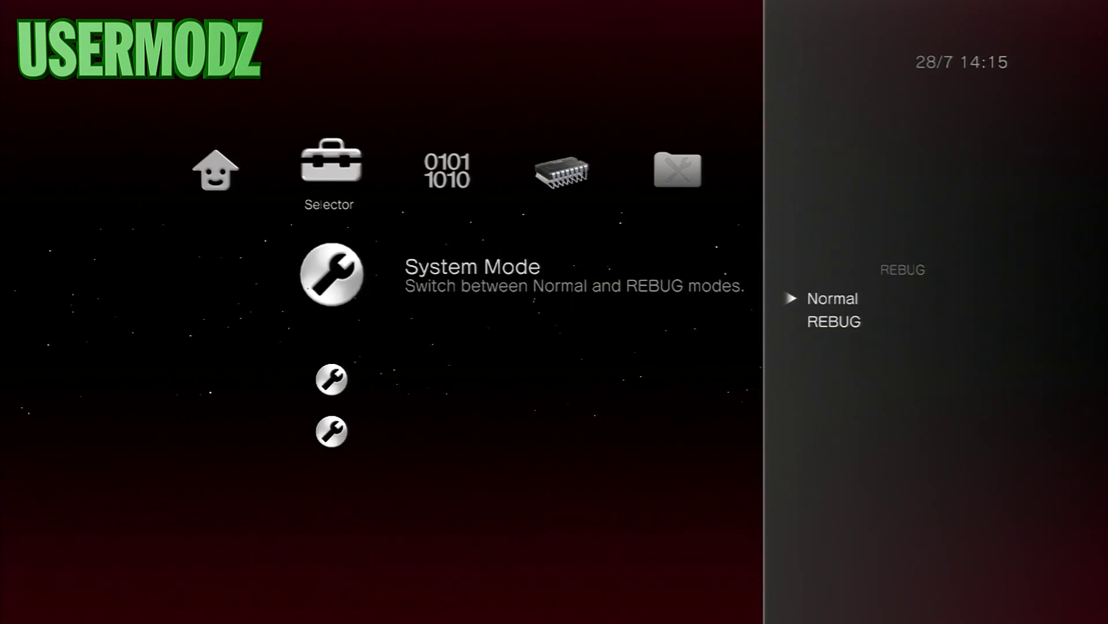
key("Return")
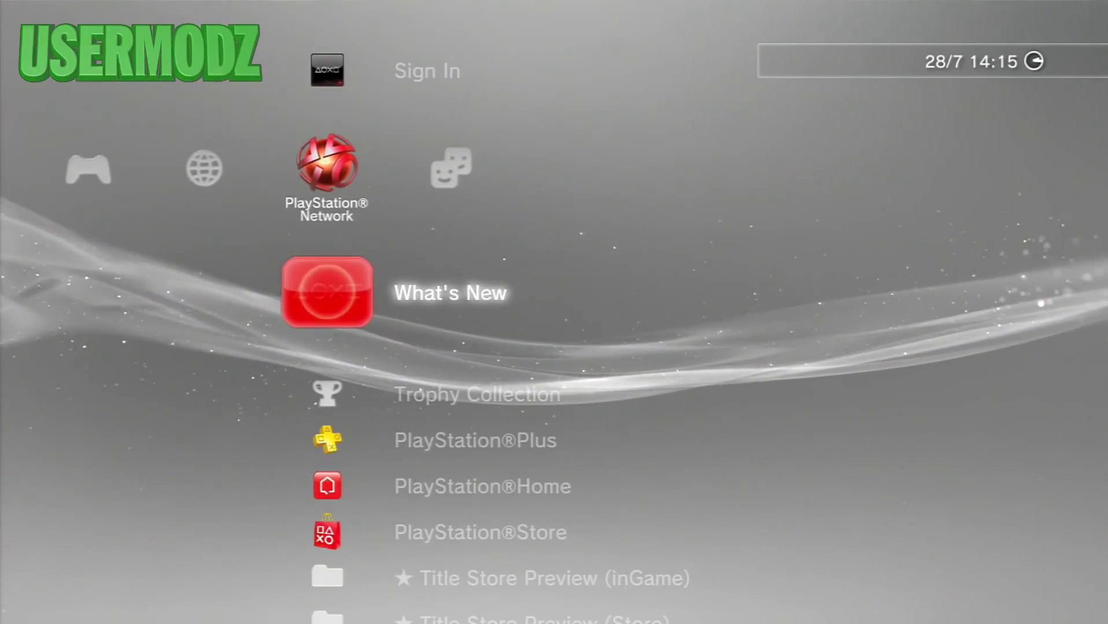
Install UP0001-RBGUPDATE_00-HIJAMHOSTER00460.pkg through Package Manager from the Standard Package Location.
key("Up")
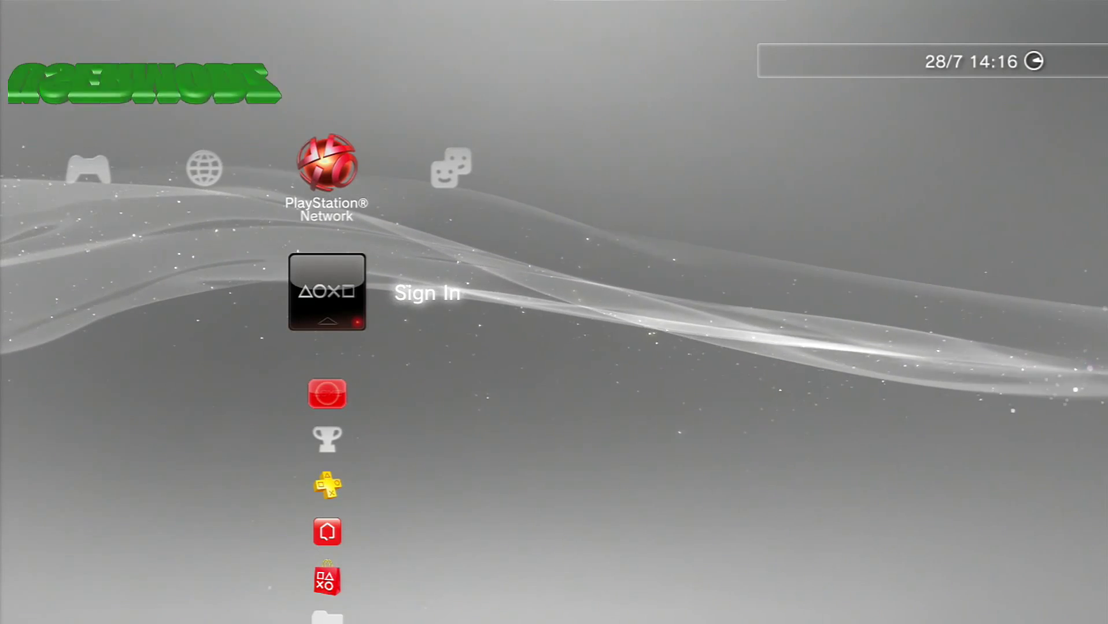
key("Left")
key("Left")
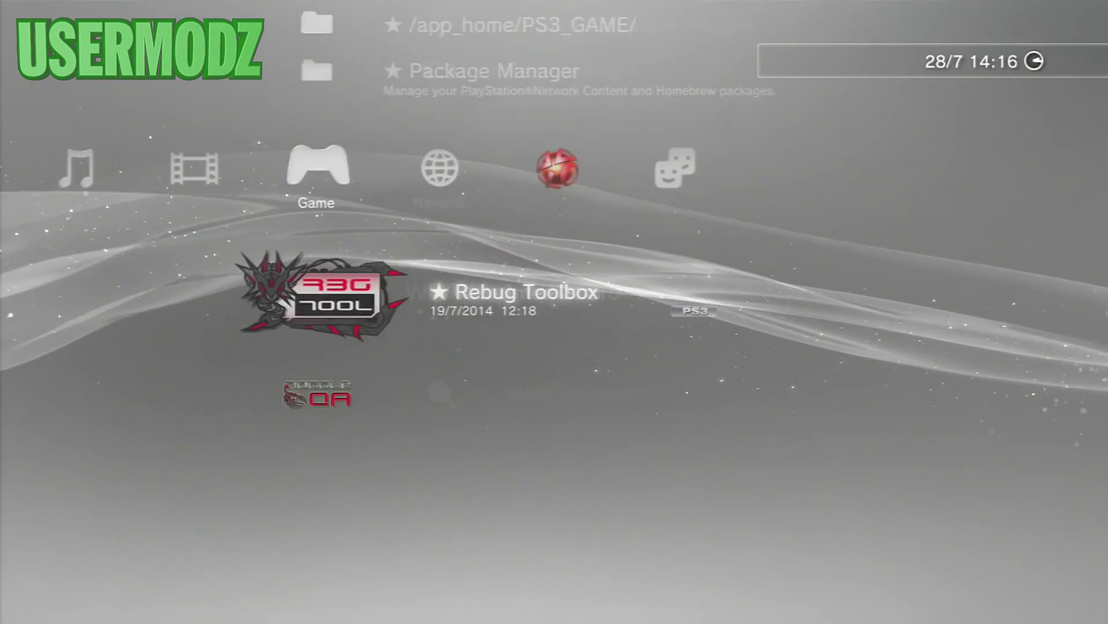
key("Up")
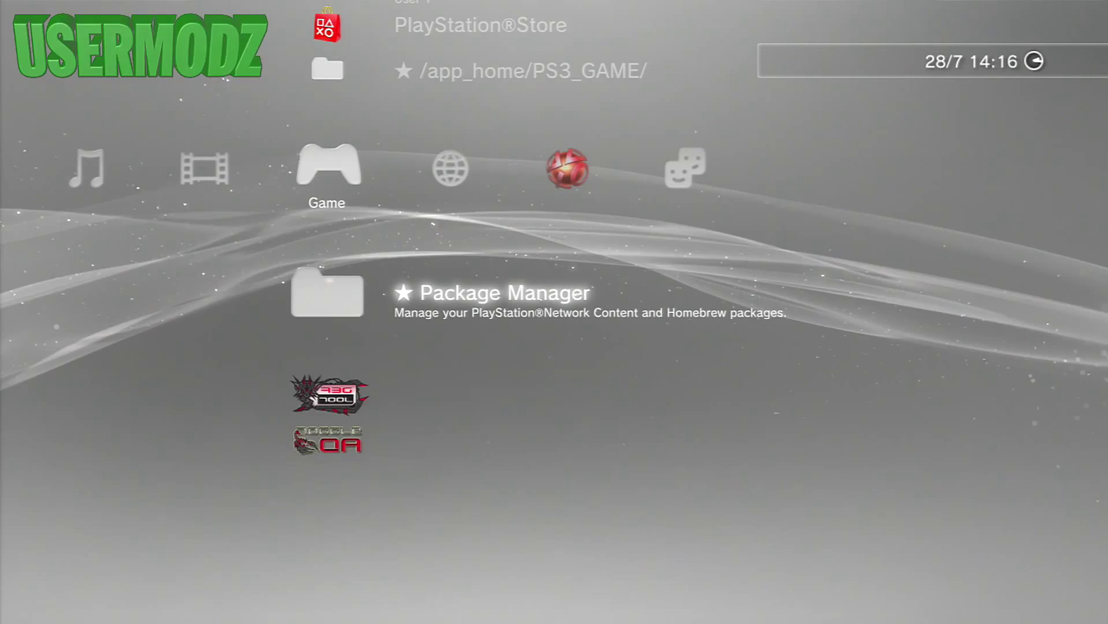
key("Return")
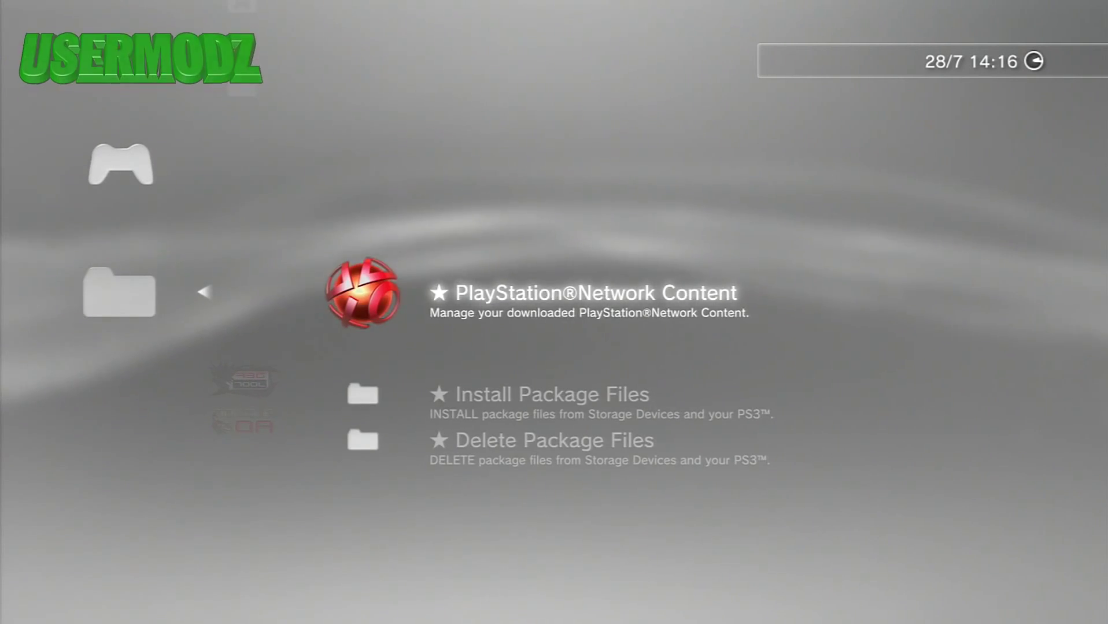
key("Down")
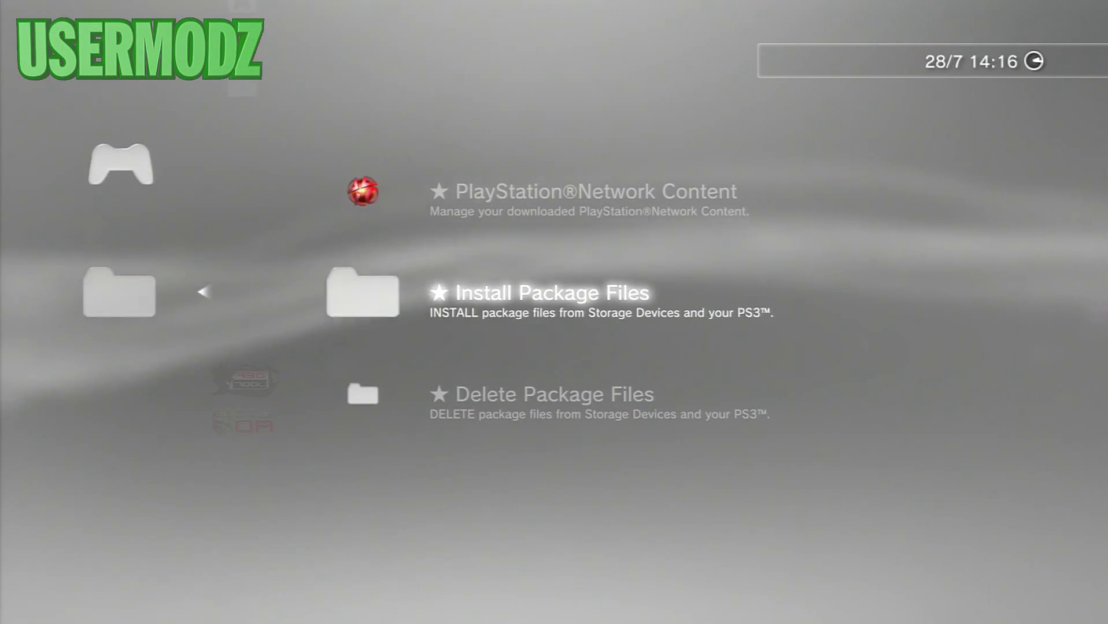
key("Return")
key("Down")
key("Down")
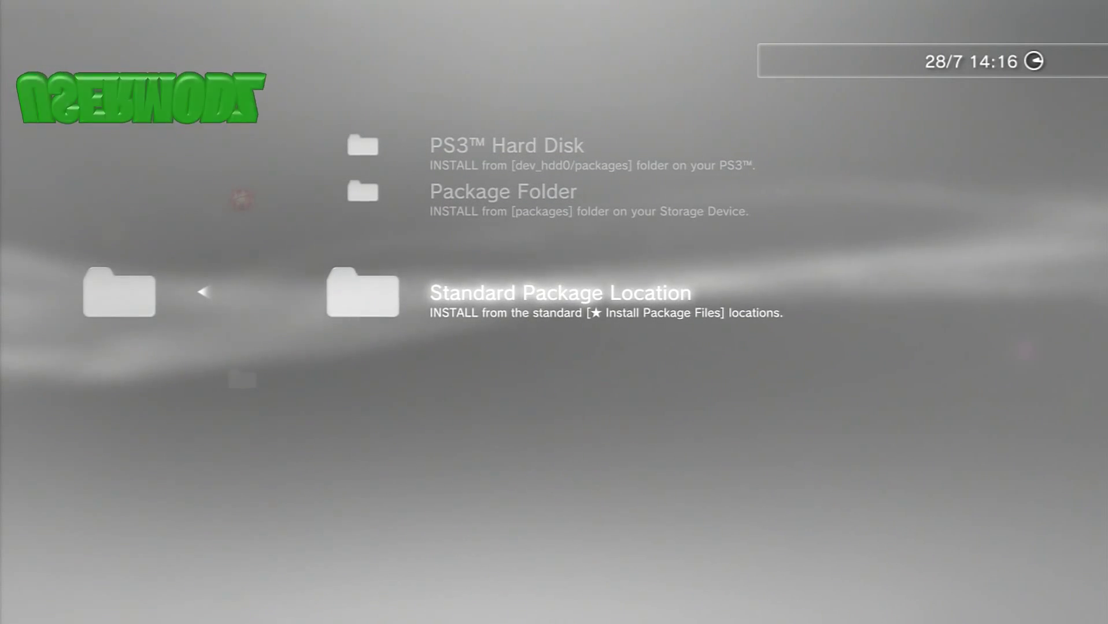
key("Return")
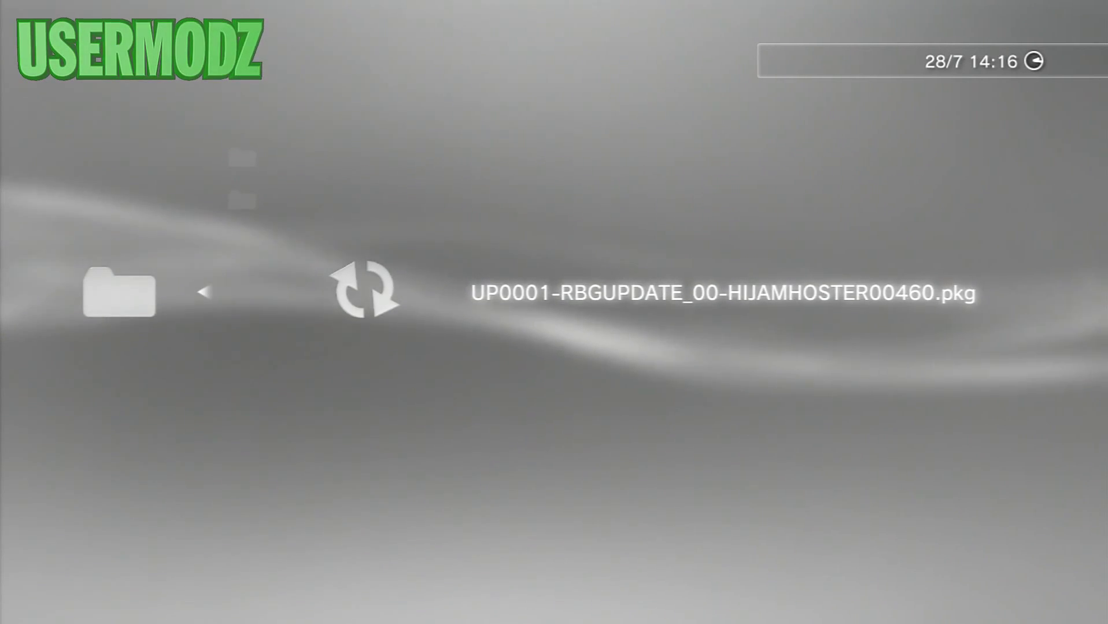
key("Return")
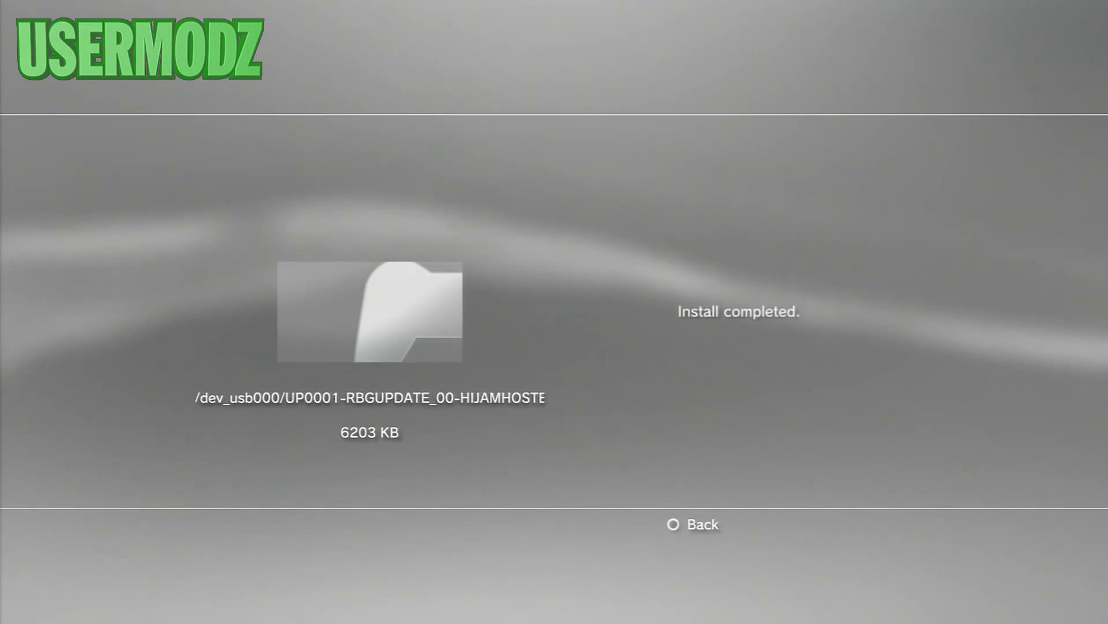
Leave the installer, run the HiJaM update package mod, and accept its disclaimer to install the 4.60 version spoof files.
key("Escape")
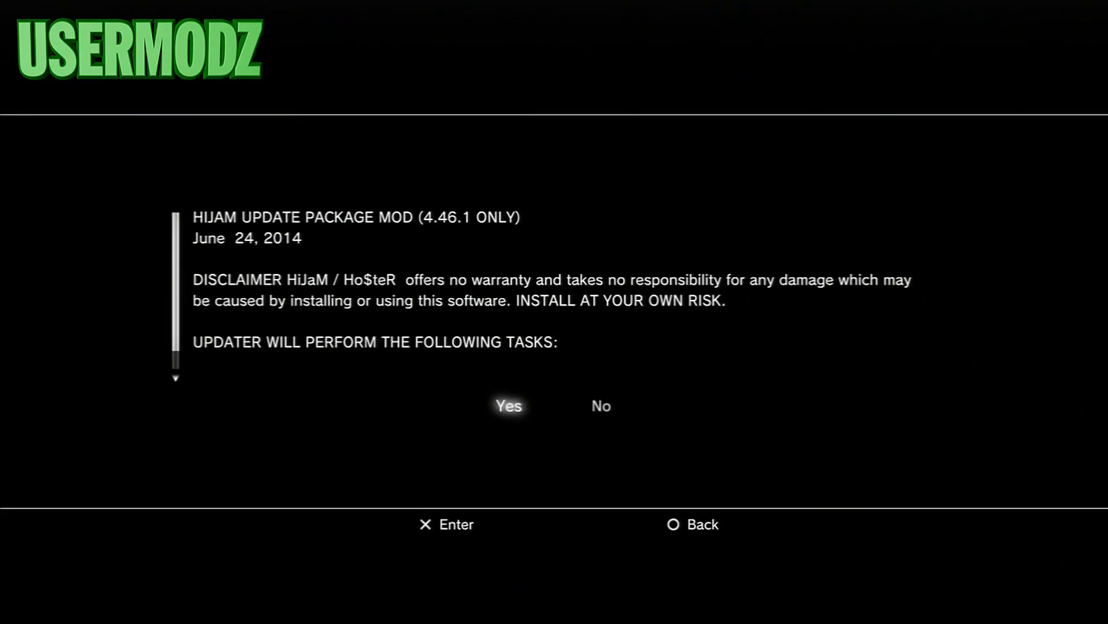
key("Down")
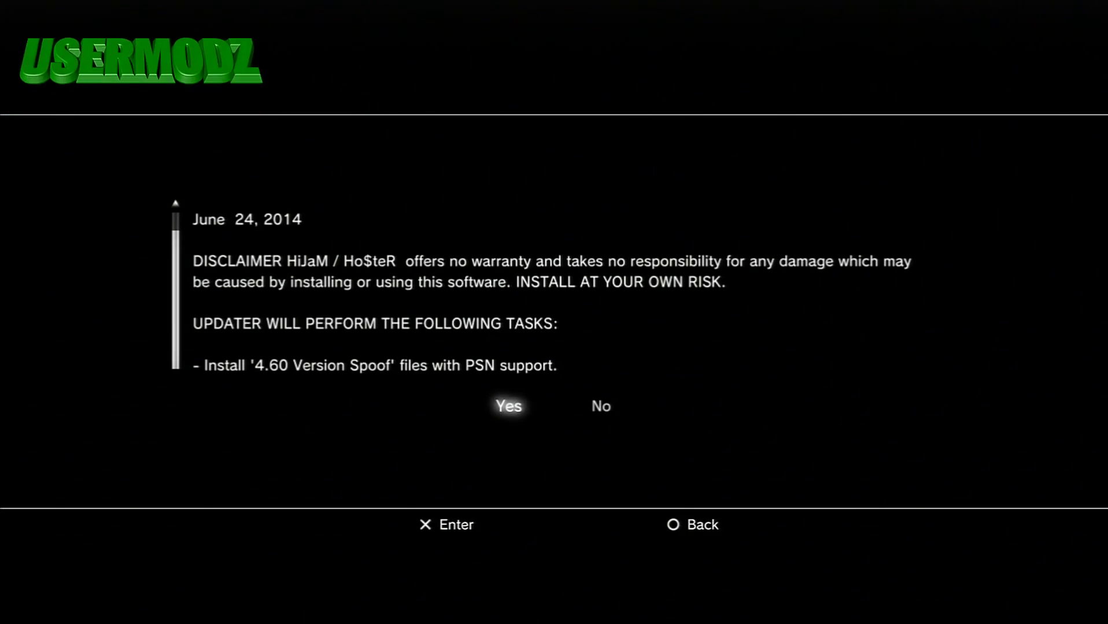
key("Return")
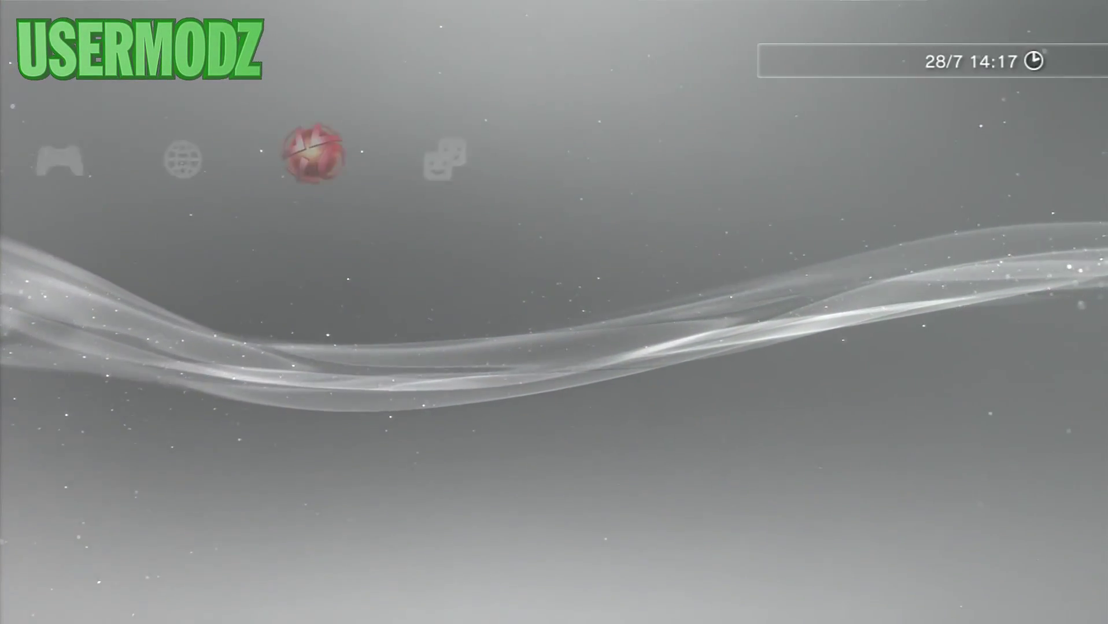
Delete the Spoof 4.60 CEX/DEX installer from the Game category.
key("Up")
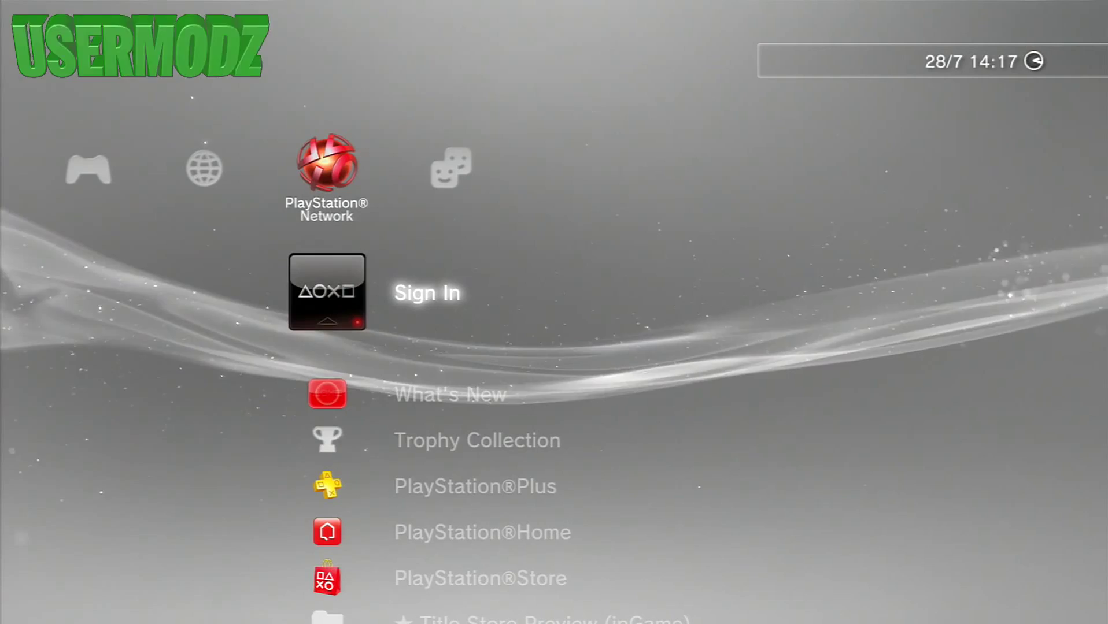
key("Left")
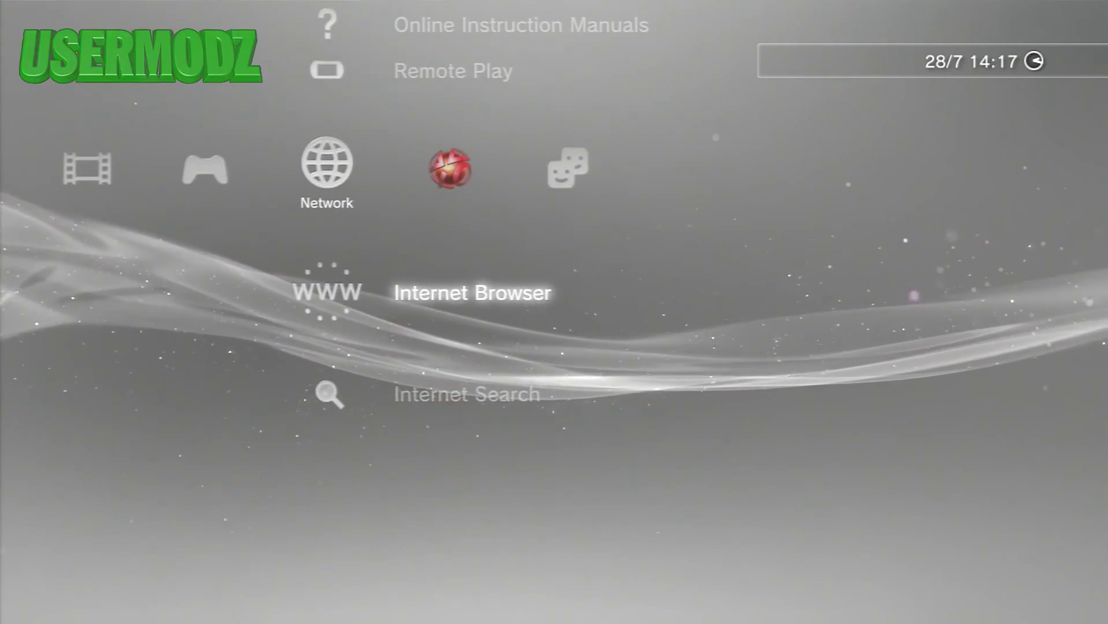
key("Left")
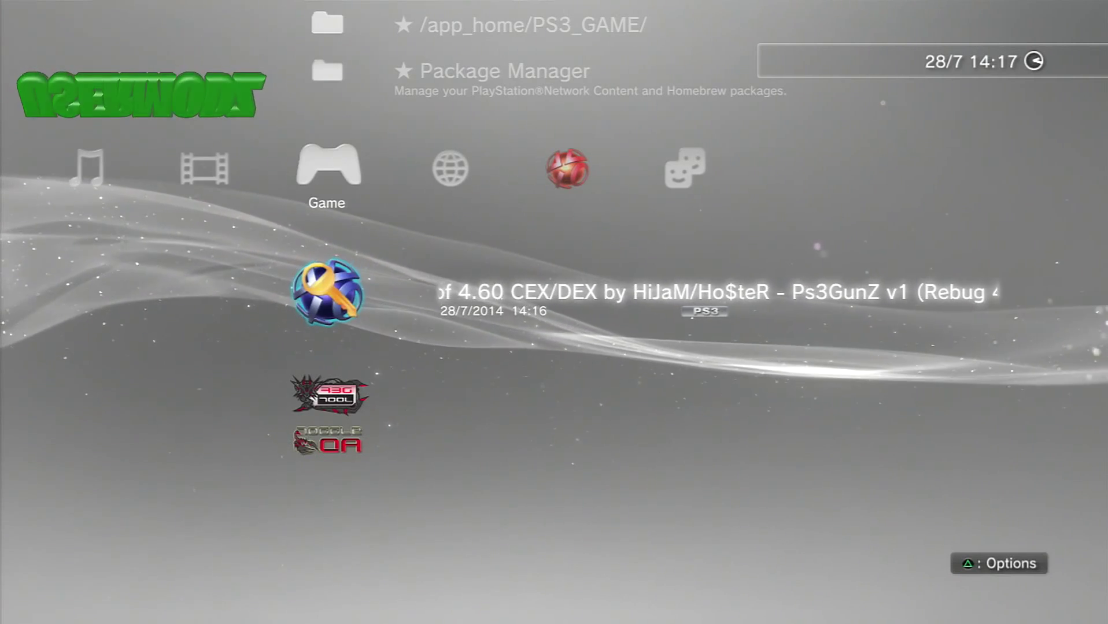
key("Menu")
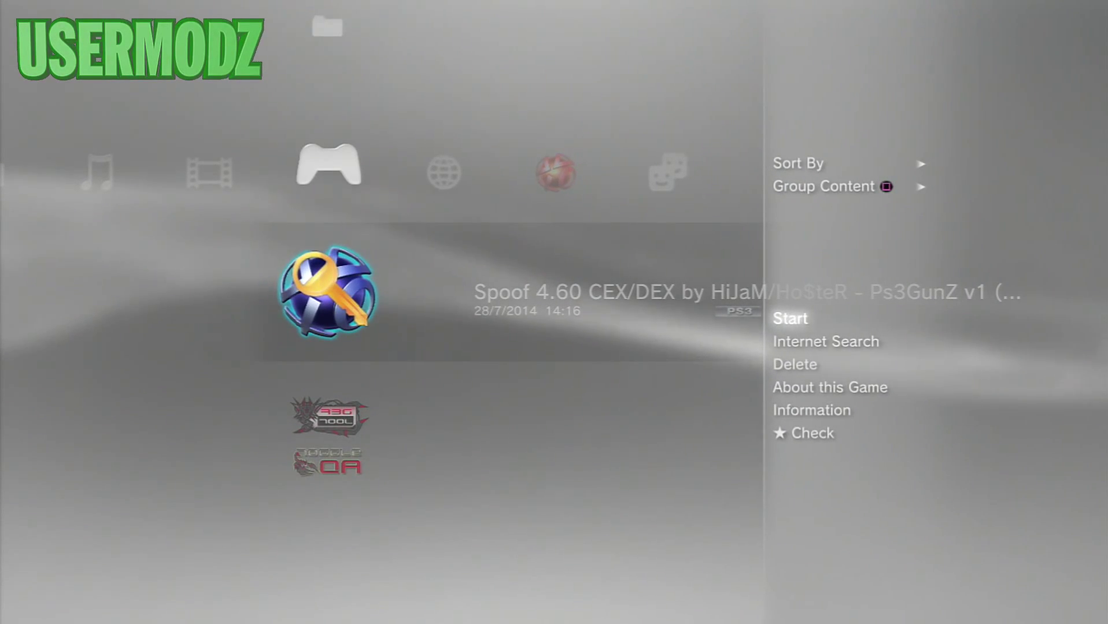
key("Down")
key("Down")
key("Return")
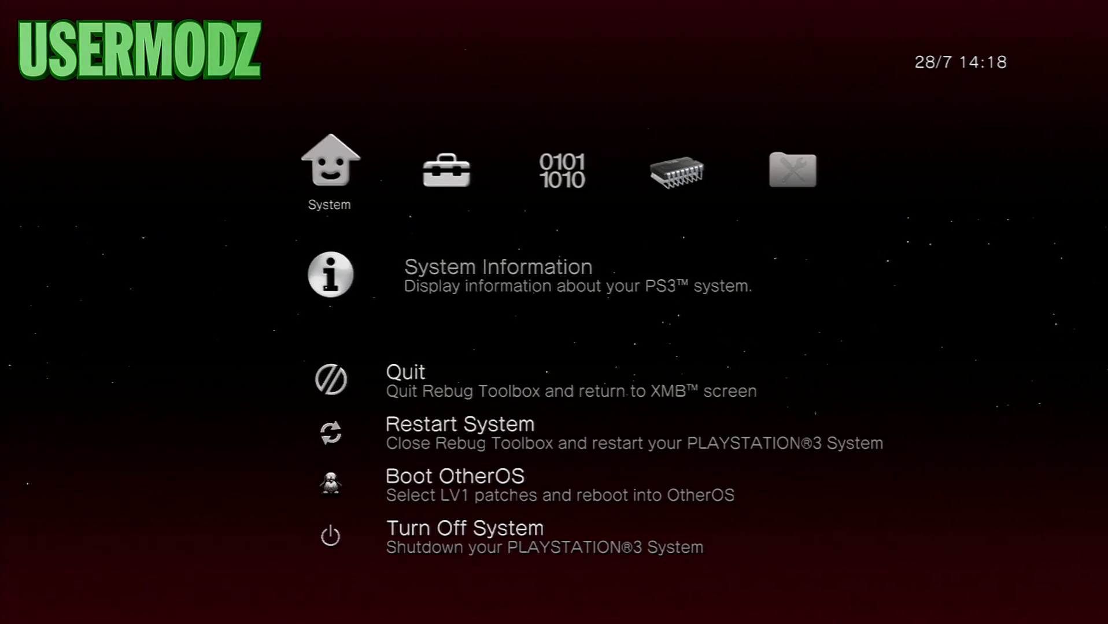
In Rebug Toolbox, switch System Mode to REBUG.
key("Right")
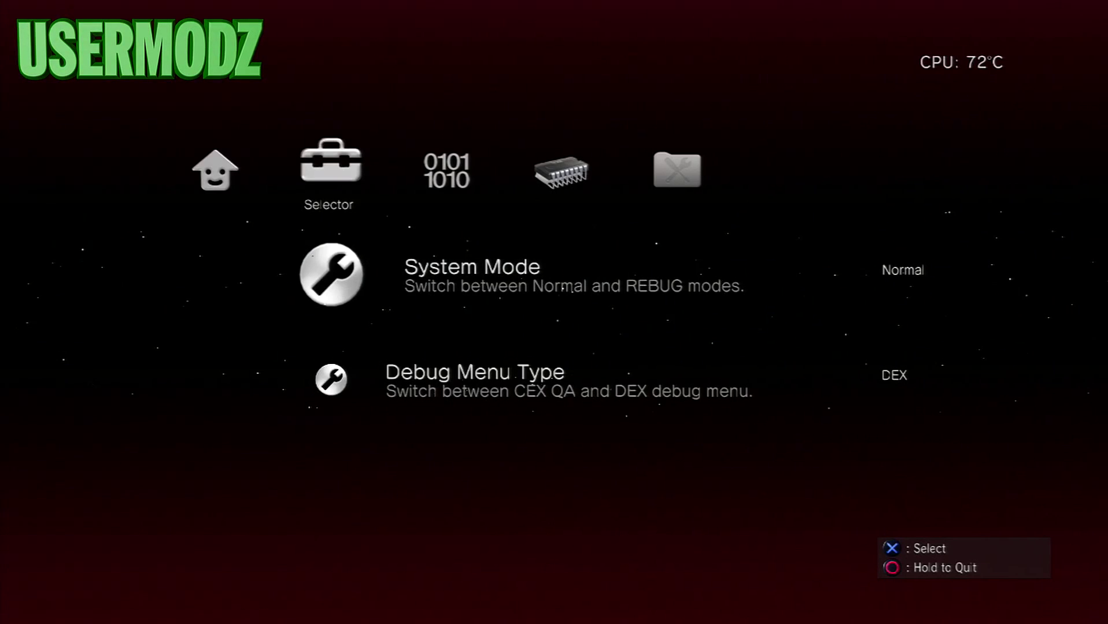
key("Return")
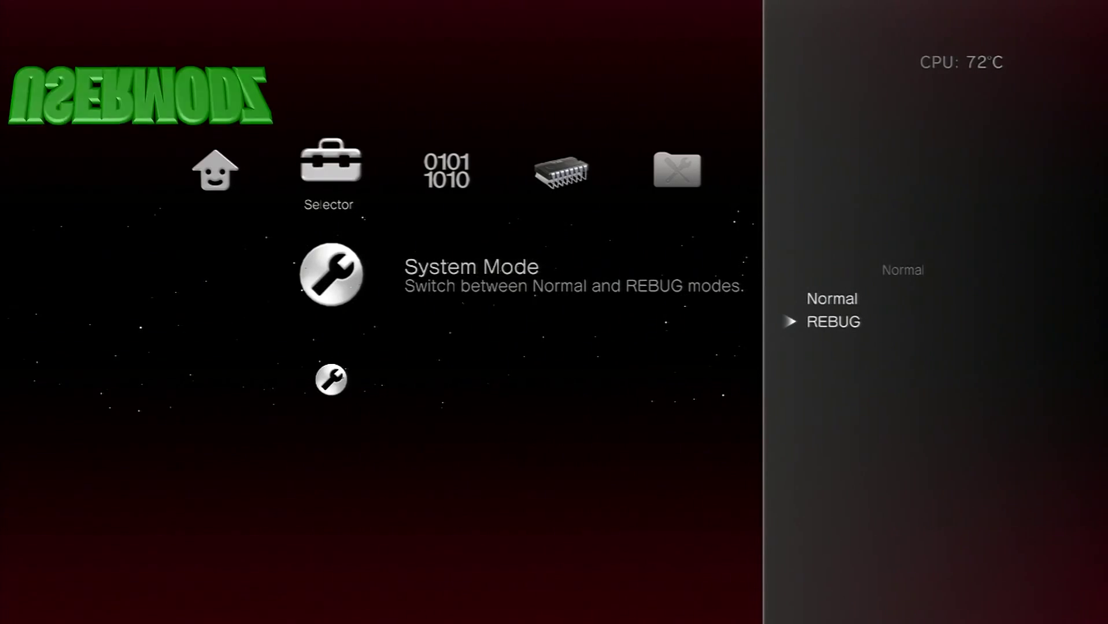
key("Return")
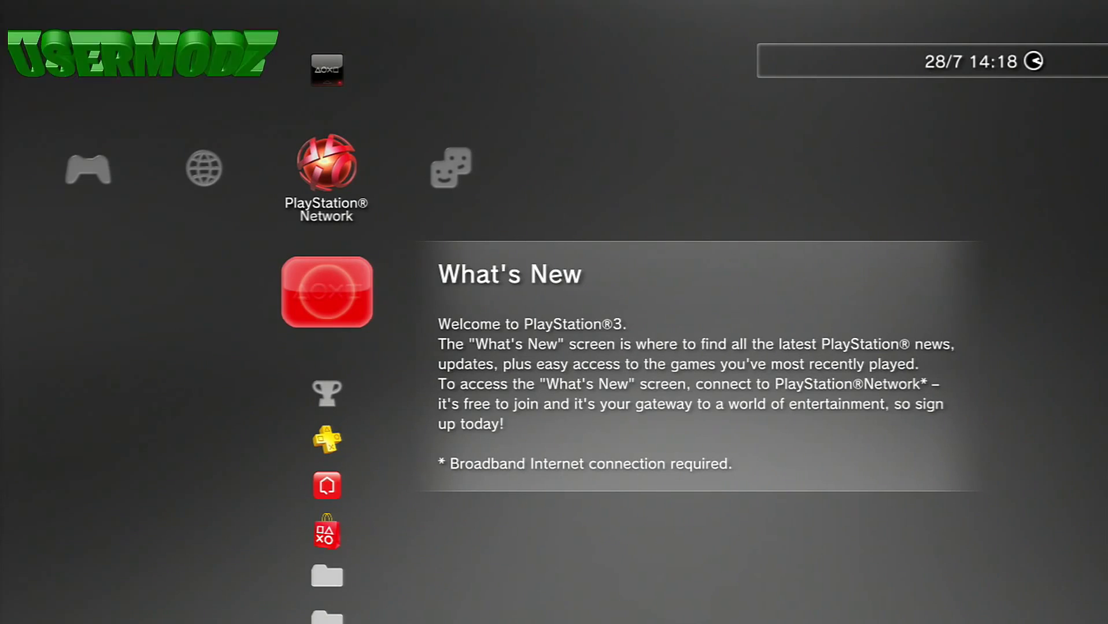
Check the system software version in the console's System Information, then return to the main settings list.
key("Left")
key("Left")
key("Left")
key("Left")
key("Left")
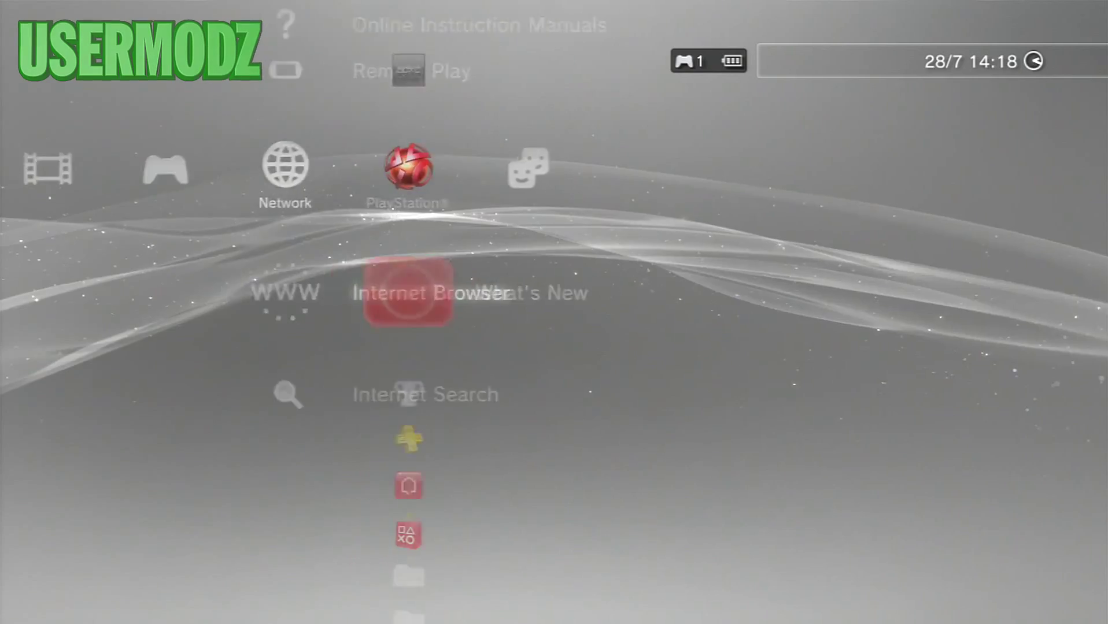
key("Left")
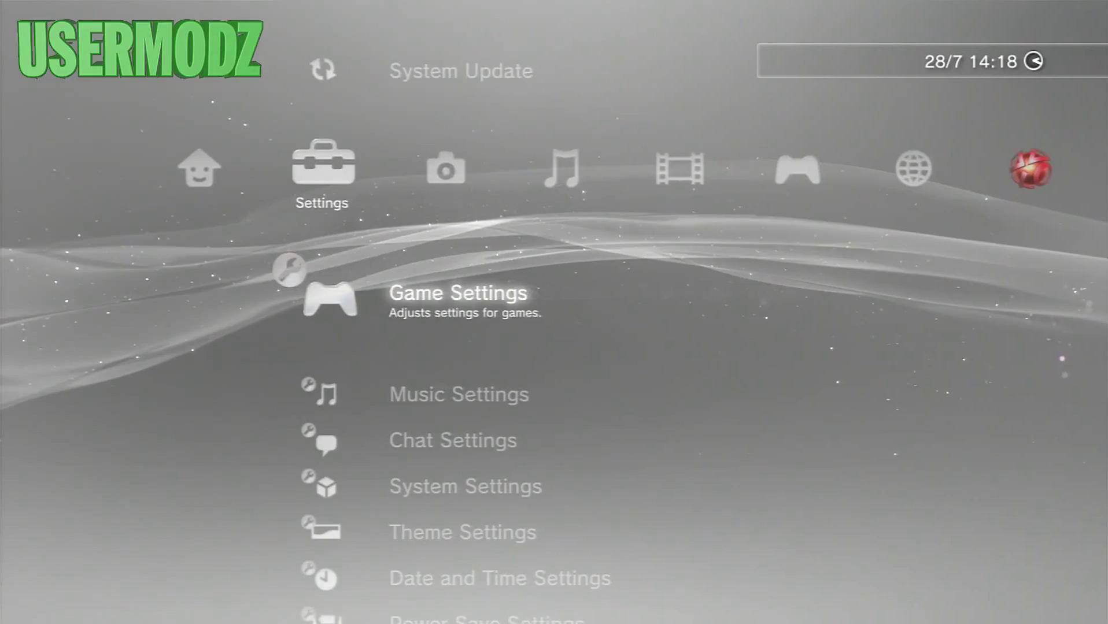
key("Down")
key("Down")
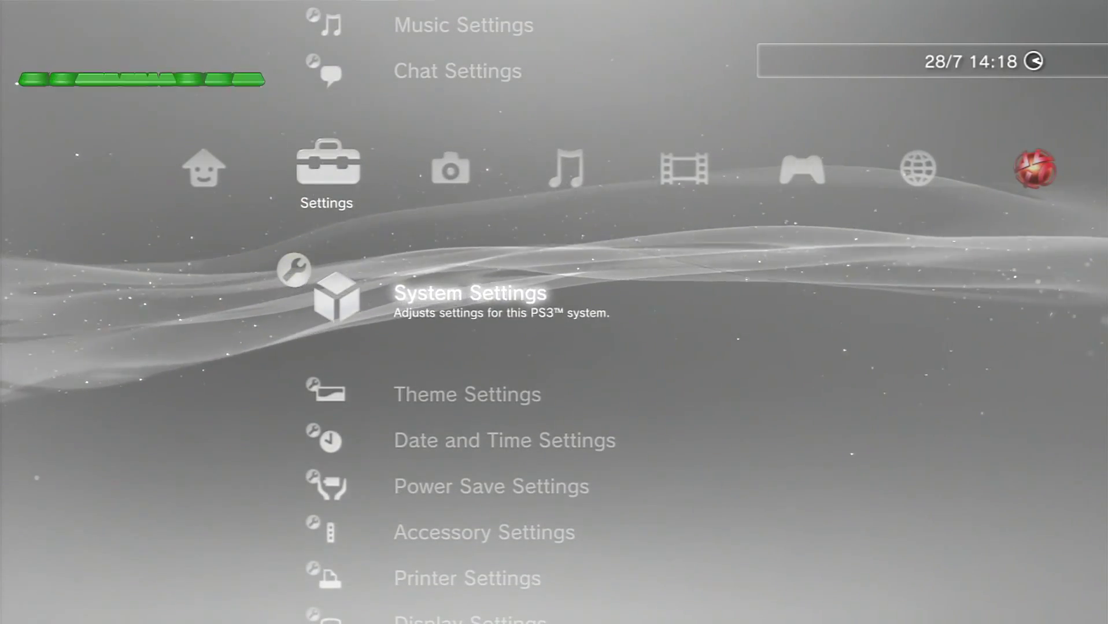
key("Return")
key("Down")
key("Down")
key("Down")
key("Down")
key("Down")
key("Down")
key("Down")
key("Down")
key("Down")
key("Down")
key("Down")
key("Down")
key("Down")
key("Down")
key("Down")
key("Down")
key("Down")
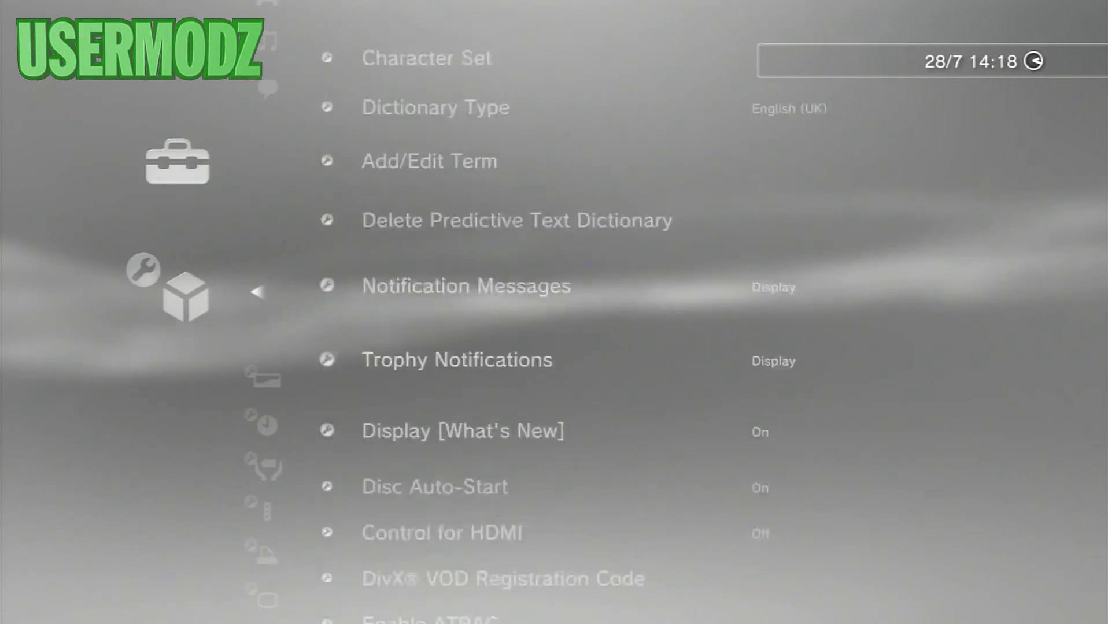
key("Down")
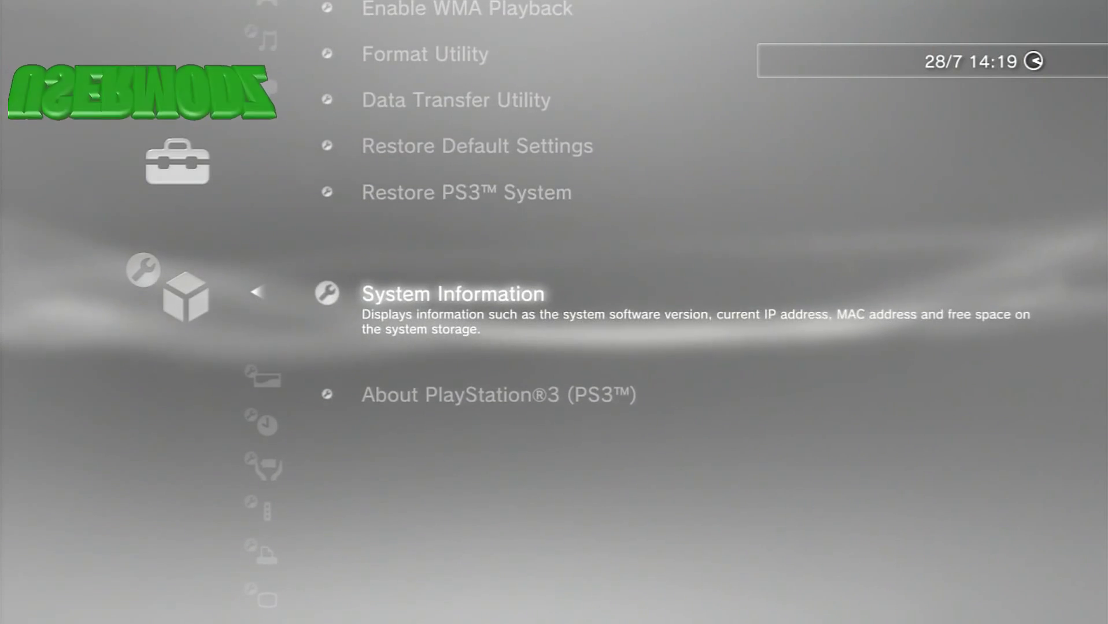
key("Return")
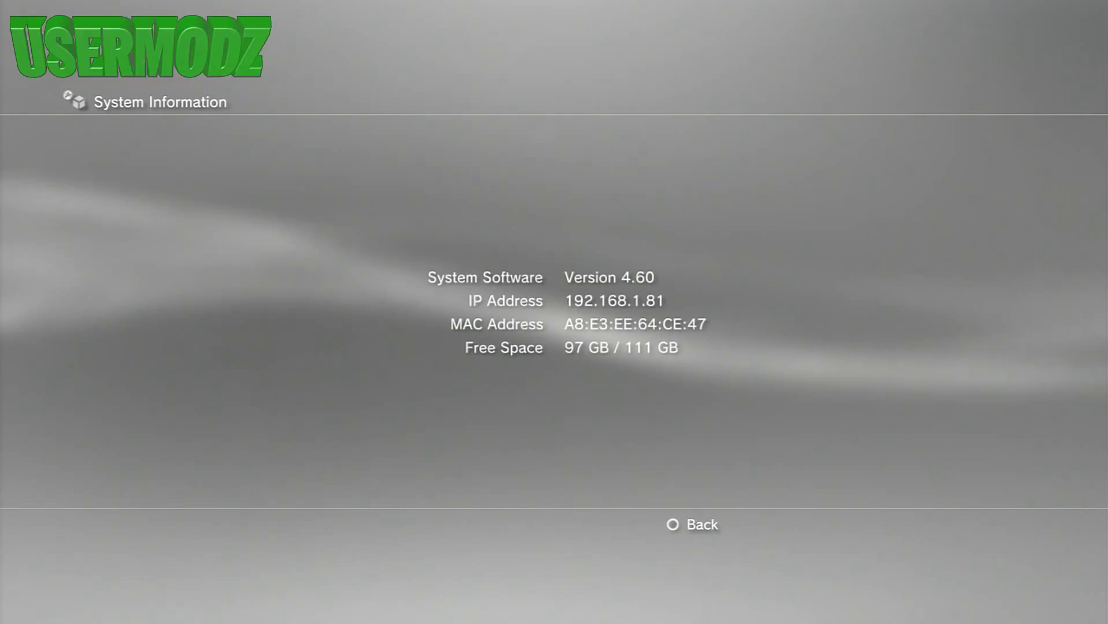
key("Escape")
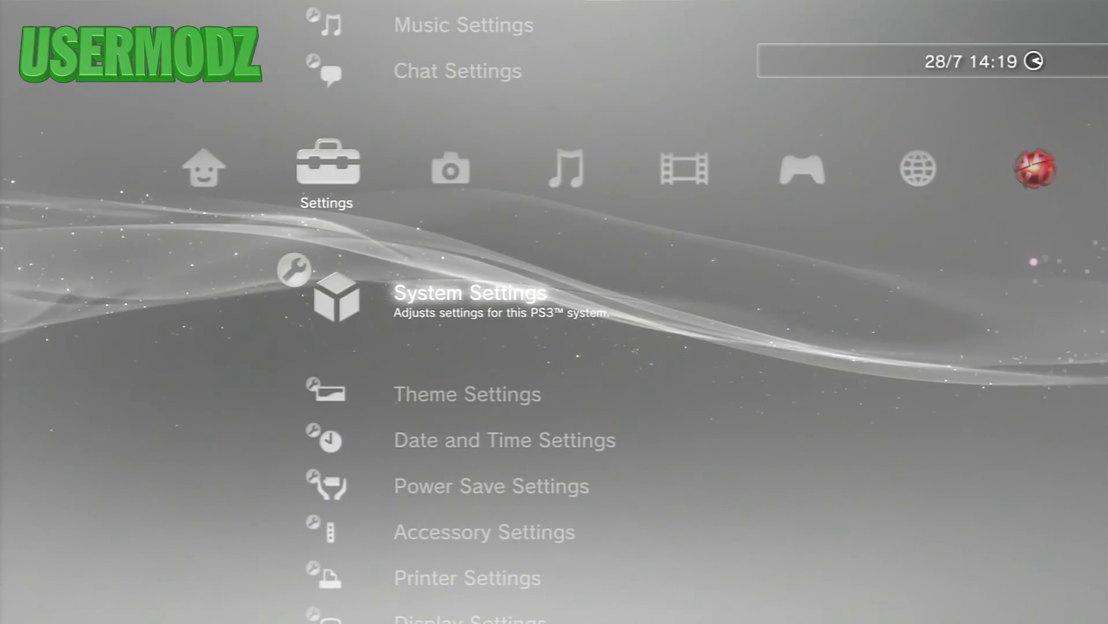
Try to sign in to PlayStation Network and dismiss the resulting message.
key("Right")
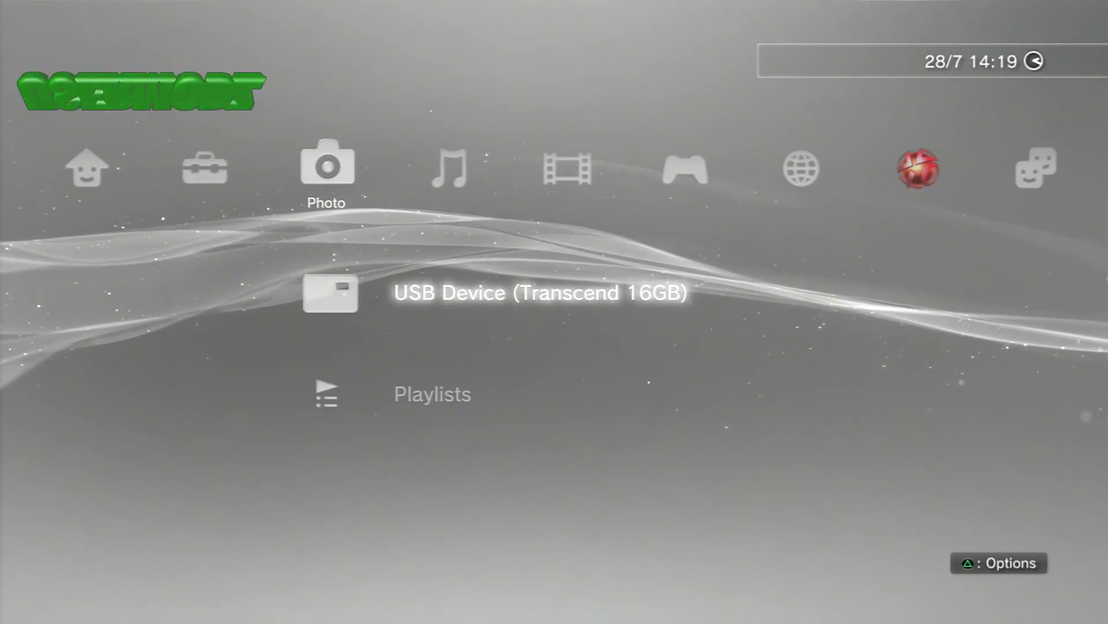
key("Right")
key("Right")
key("Right")
key("Right")
key("Left")
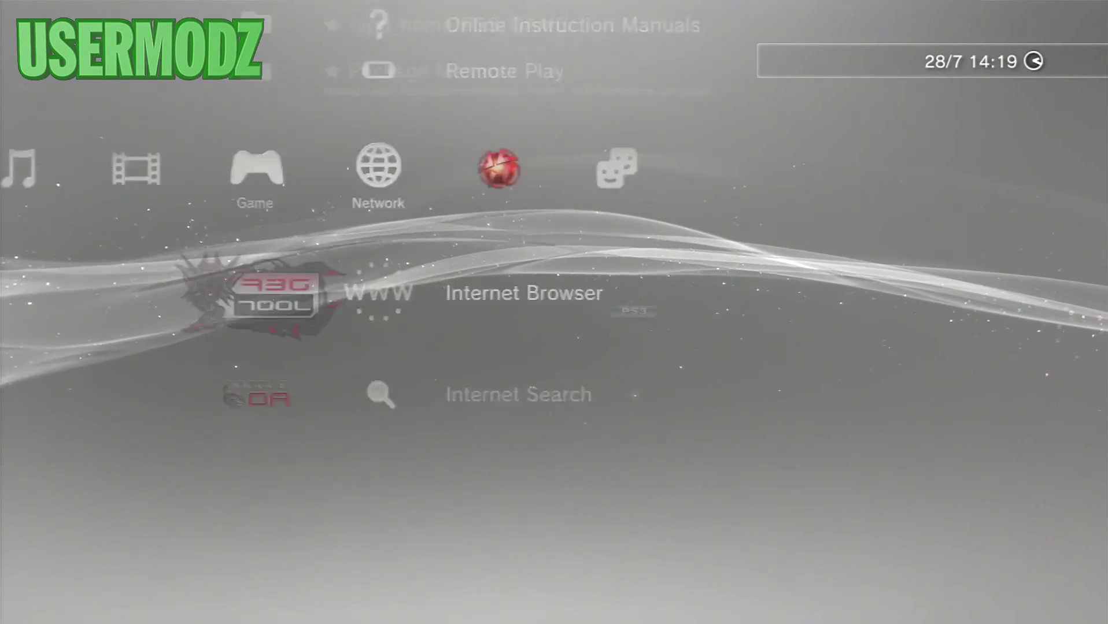
key("Right")
key("Right")
key("Up")
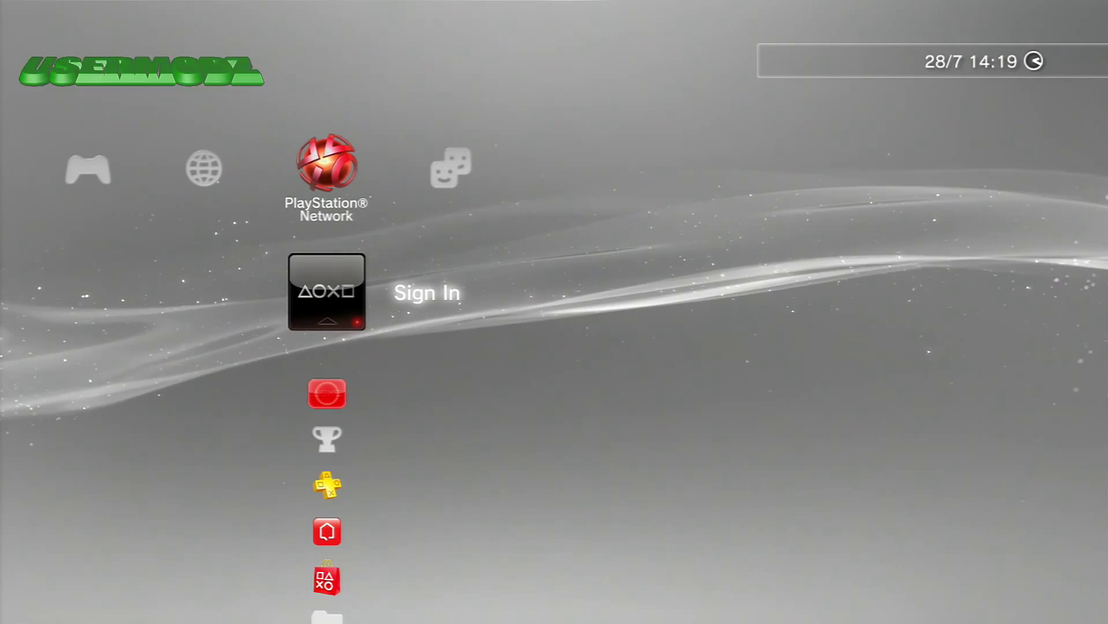
key("Return")
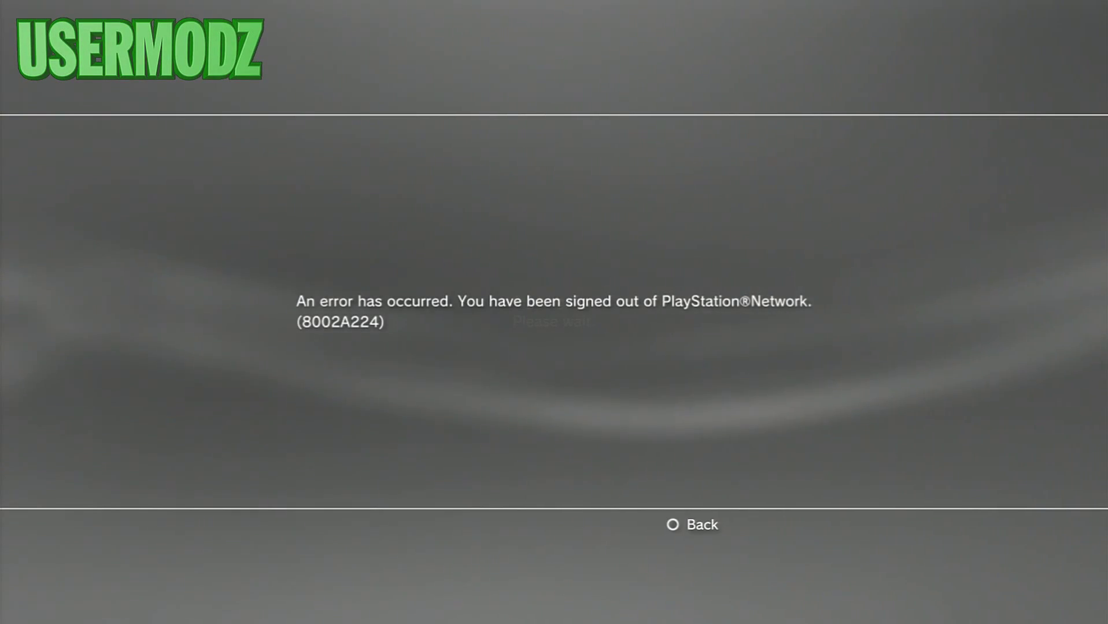
key("Escape")
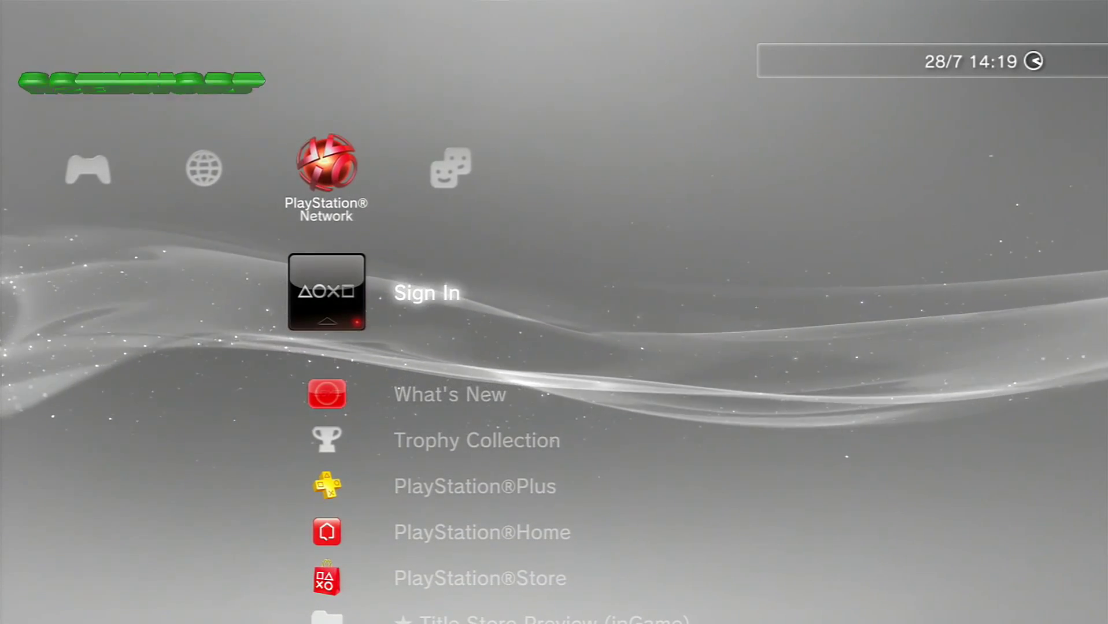